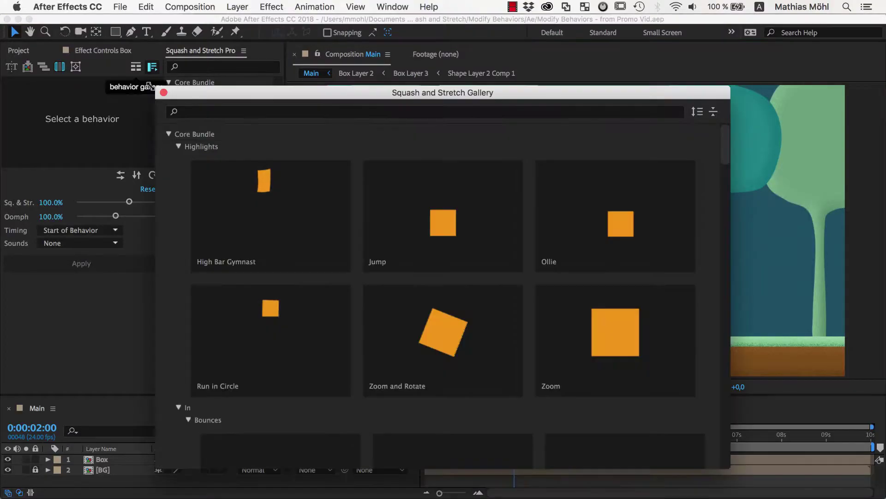
Apply Bounce Steps to the orange box after moving it onto the step's right edge
left_click(179, 147)
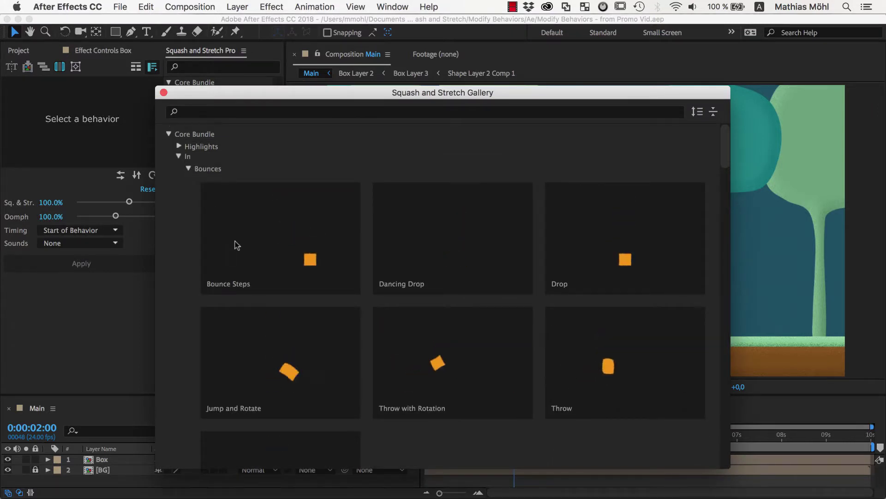
left_click(267, 280)
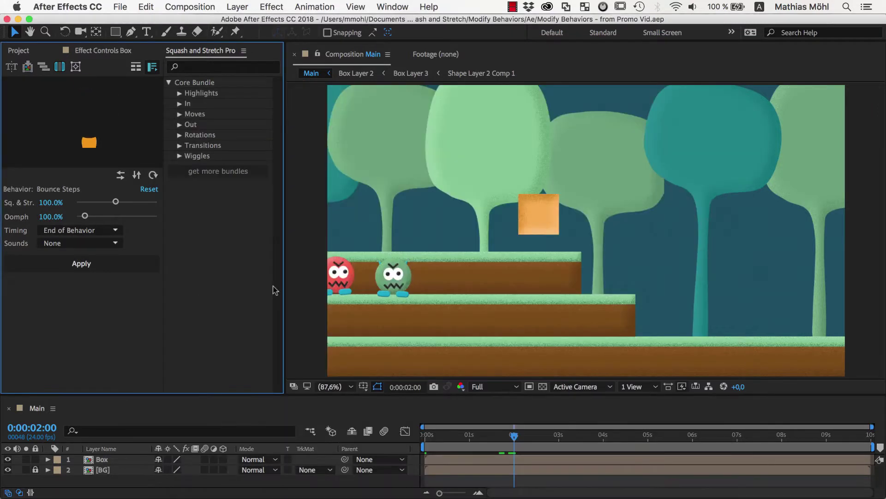
left_click(525, 225)
left_click_drag(525, 225, 599, 283)
left_click(141, 268)
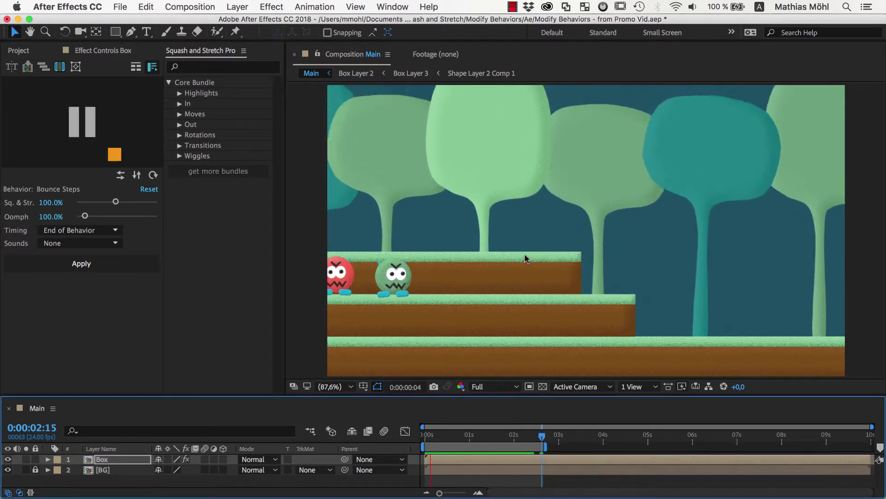
Nudge two early Position keyframes of the box up a few pixels
scroll(530, 250, "up", 5)
key("p")
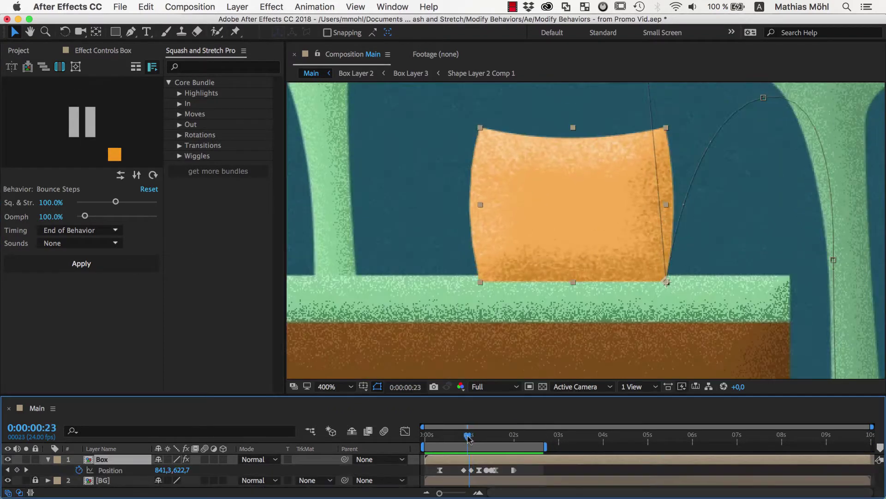
left_click_drag(467, 436, 479, 442)
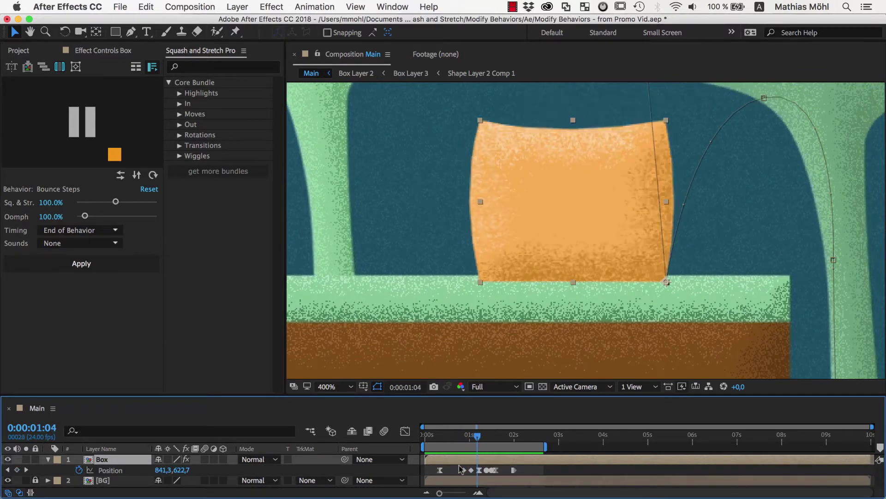
left_click_drag(457, 471, 482, 473)
key("Page_Down")
left_click(545, 267)
key("Up")
key("Up")
key("Up")
key("Up")
key("Up")
key("Up")
key("Up")
key("Up")
key("Up")
key("Up")
key("Up")
key("Up")
key("Up")
key("Up")
key("Up")
key("Up")
key("Up")
key("Up")
key("Up")
key("Up")
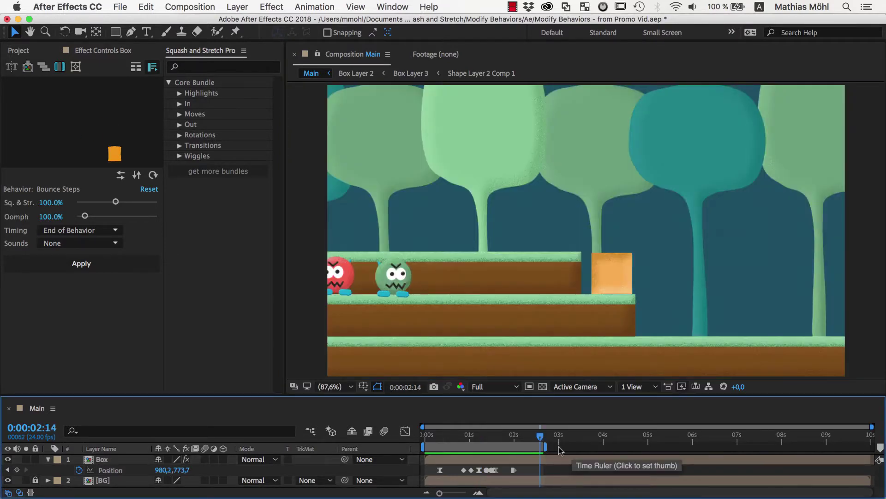
Apply the Sack Race behavior to the Box layer starting at 2 seconds
left_click(179, 114)
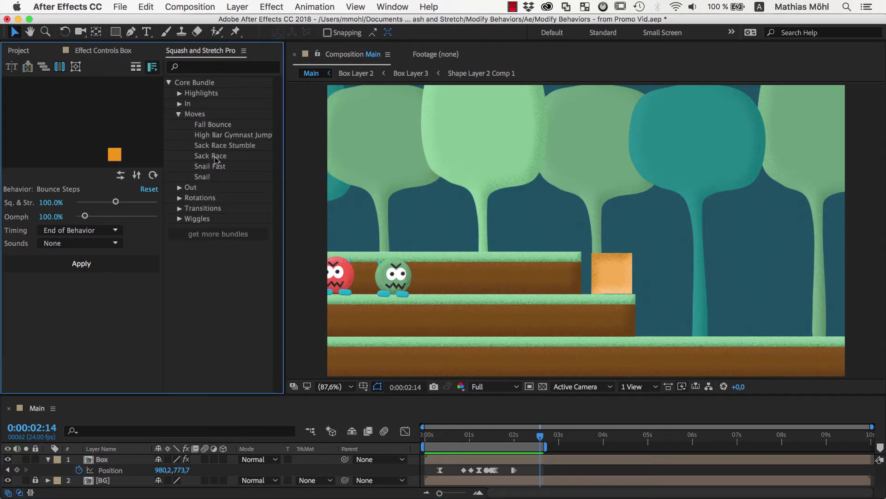
left_click(215, 156)
left_click(534, 436)
left_click_drag(534, 436, 513, 440)
left_click(116, 460)
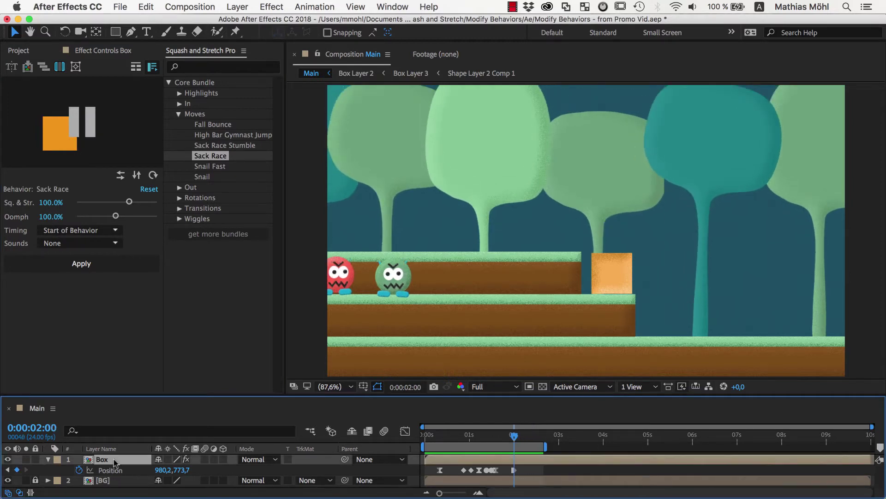
left_click(81, 263)
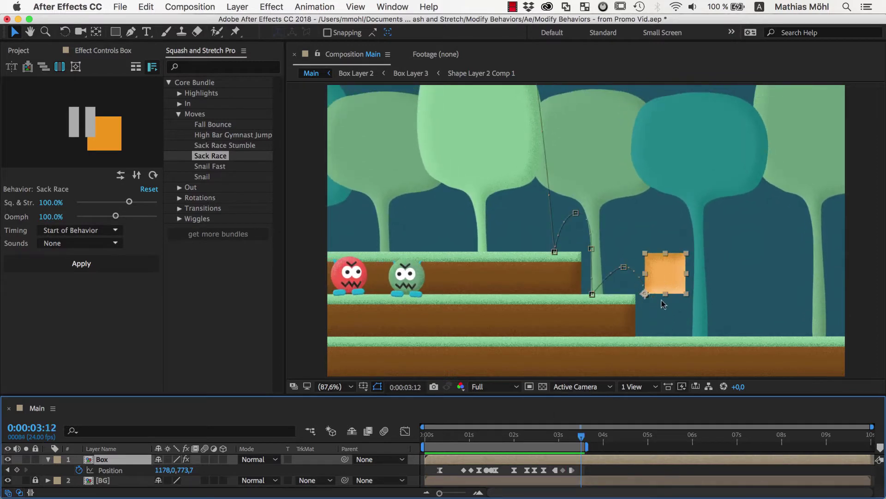
Drag the final Position keyframe down so the box lands at 1221.3, 932.4
left_click_drag(581, 437, 576, 475)
left_click(669, 288)
left_click_drag(670, 289, 681, 327)
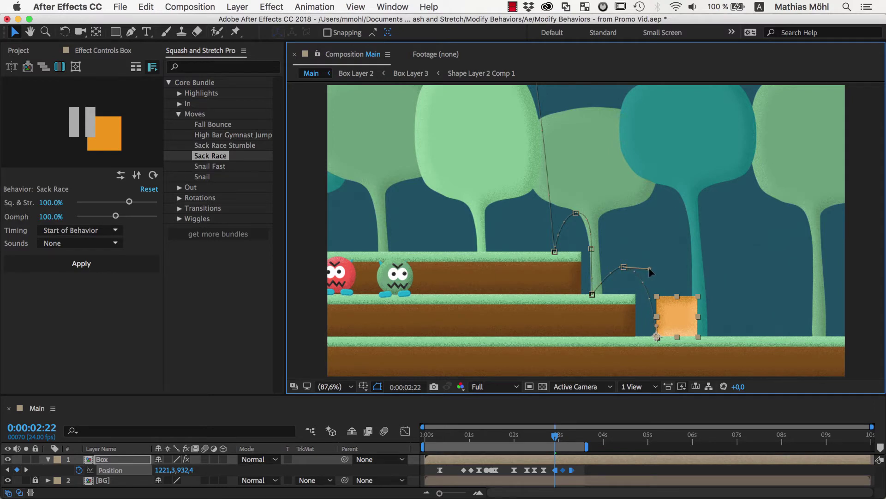
Preview the animation and save the project
left_click(666, 274)
key("space")
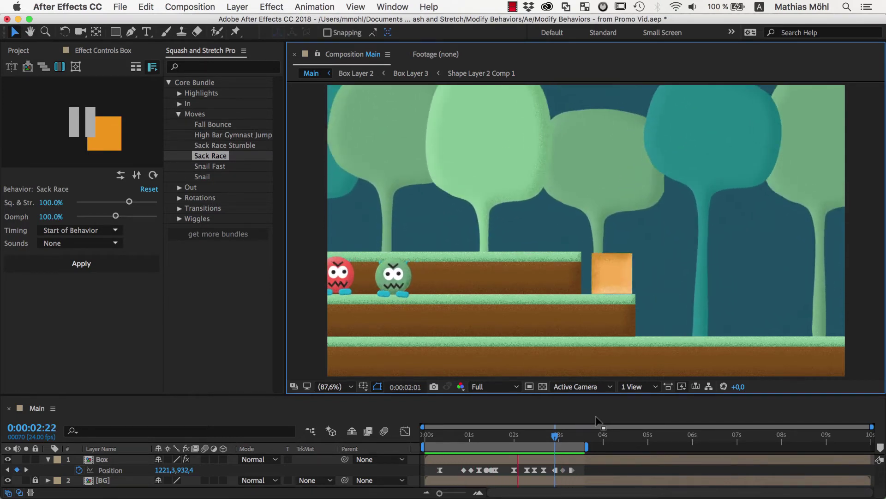
left_click(598, 421)
key("super+s")
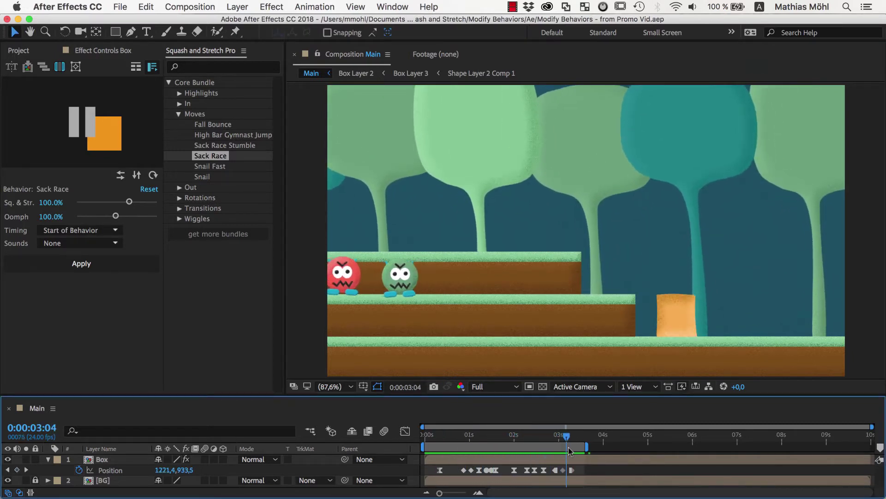
Set the work area from about 1:07 to just before 3 seconds
mouse_move(497, 463)
left_mouse_down()
mouse_move(484, 463)
mouse_move(503, 463)
left_mouse_up()
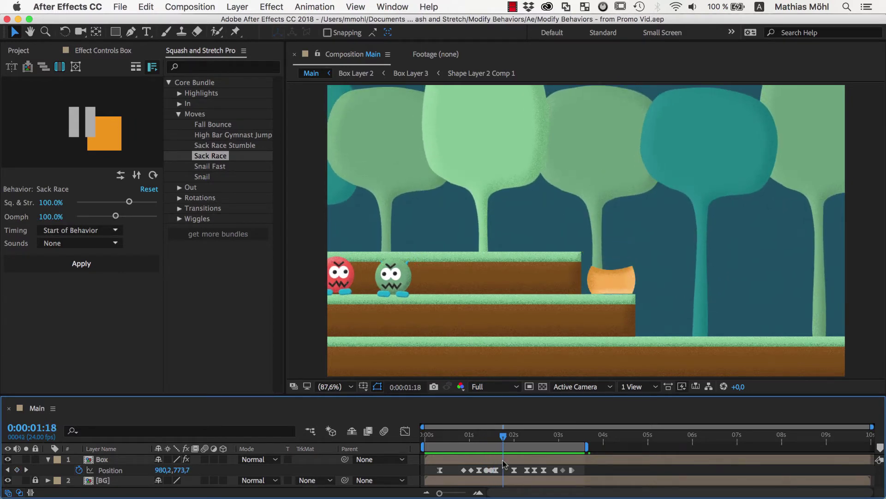
left_click_drag(423, 446, 535, 451)
left_click_drag(587, 446, 557, 447)
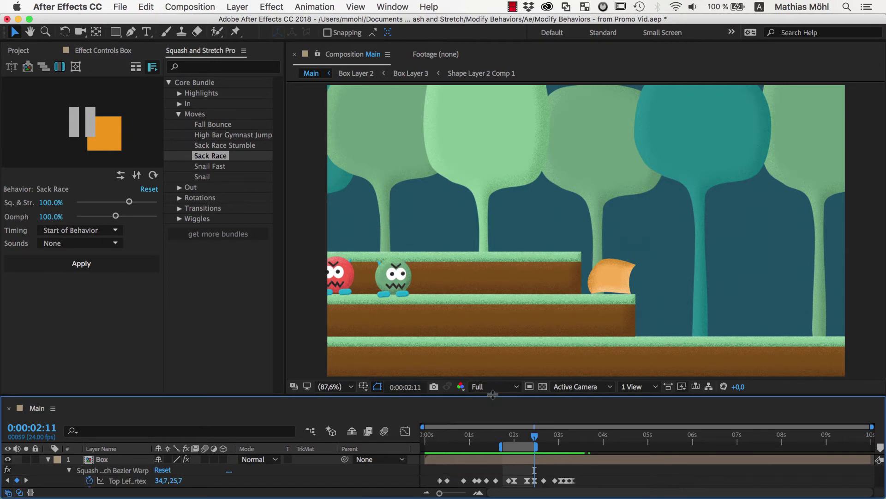
Reveal all the box's animated properties and zoom the timeline onto the transition
key("u")
left_click_drag(493, 395, 499, 223)
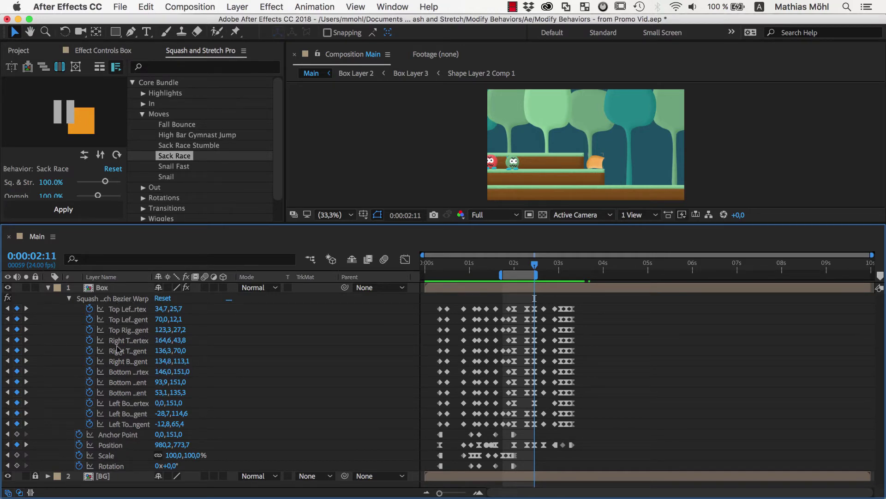
left_click_drag(441, 493, 459, 493)
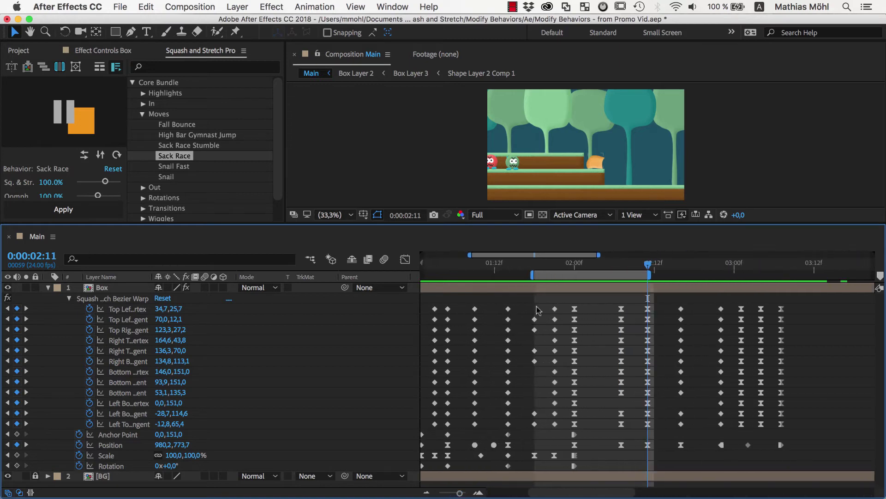
Delete the transition's warp and scale keys and slide the second jump's keys earlier
left_click_drag(546, 298, 628, 472)
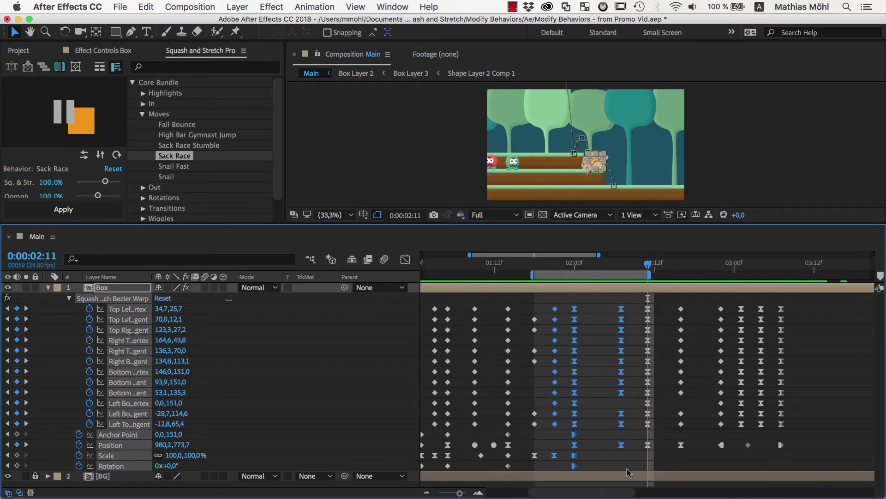
key("Delete")
left_click_drag(630, 301, 785, 448)
left_click_drag(649, 447, 560, 446)
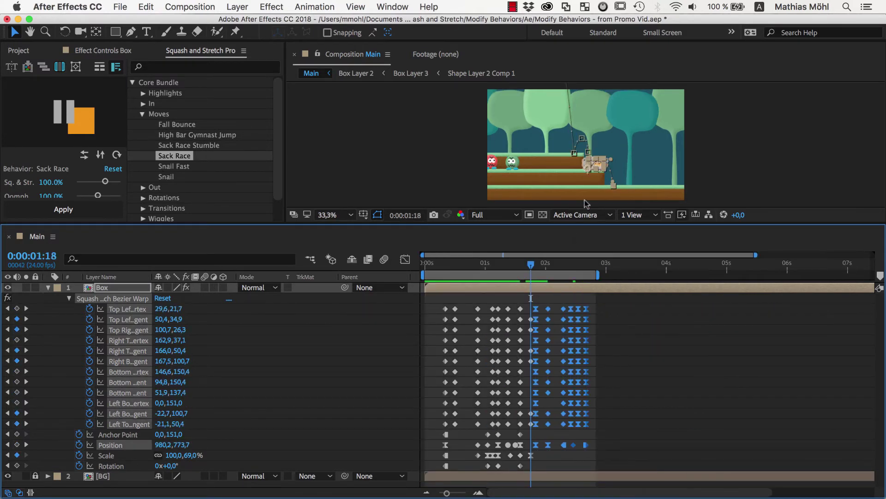
Keyframe the box's Scale at 100% near 1:21 where the jumps meet
scroll(585, 203, "up", 3)
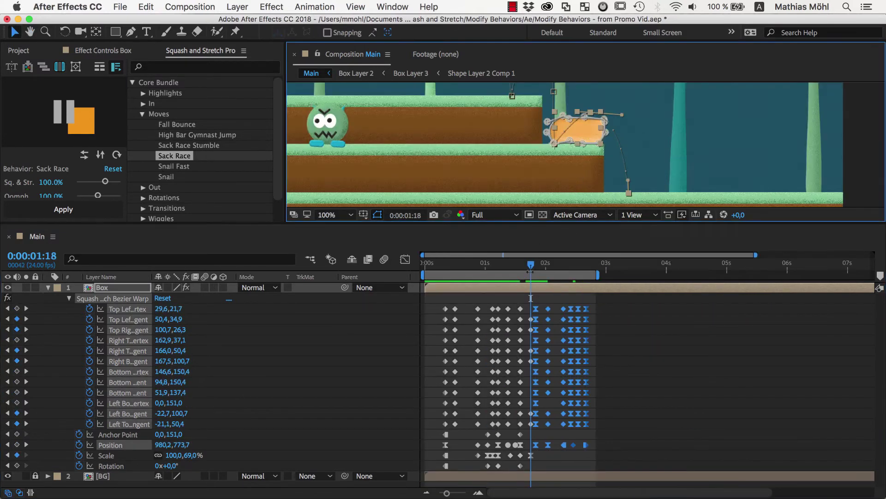
mouse_move(531, 270)
left_mouse_down()
mouse_move(568, 277)
mouse_move(531, 287)
left_mouse_up()
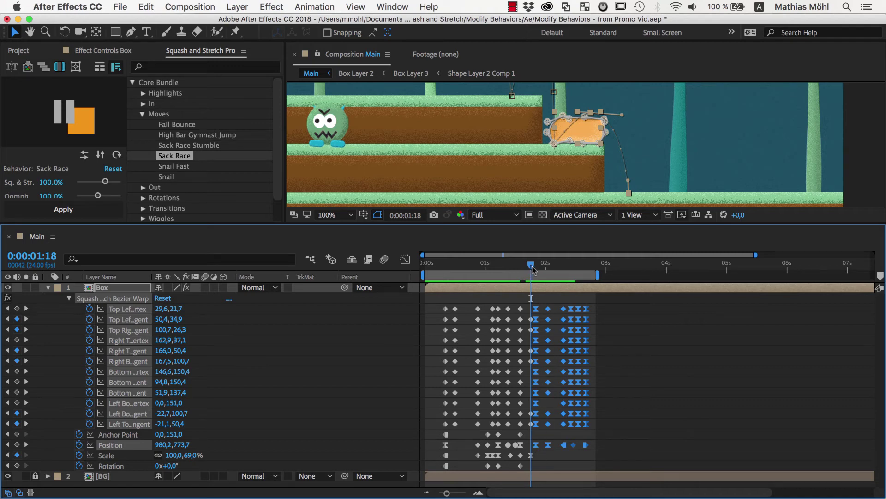
left_click_drag(533, 268, 539, 270)
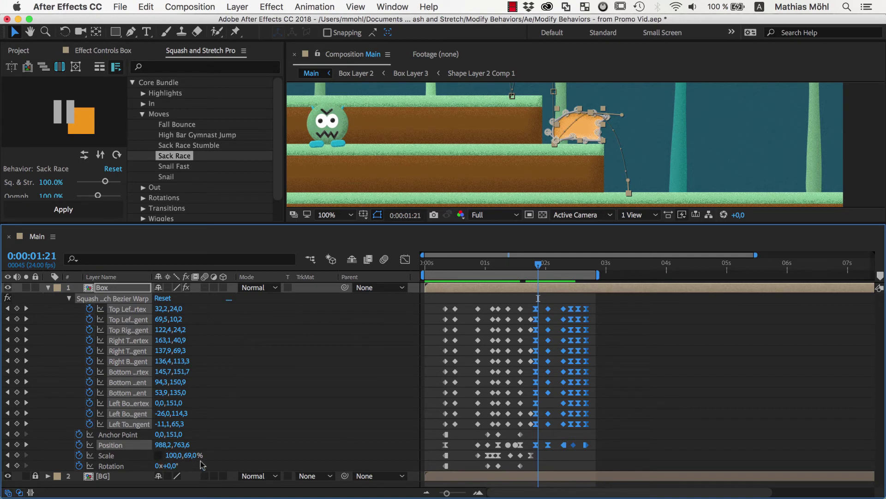
type("0")
key("Return")
Preview the merged double jump from 1:23 and enlarge the composition view
left_click_drag(518, 269, 545, 270)
key("space")
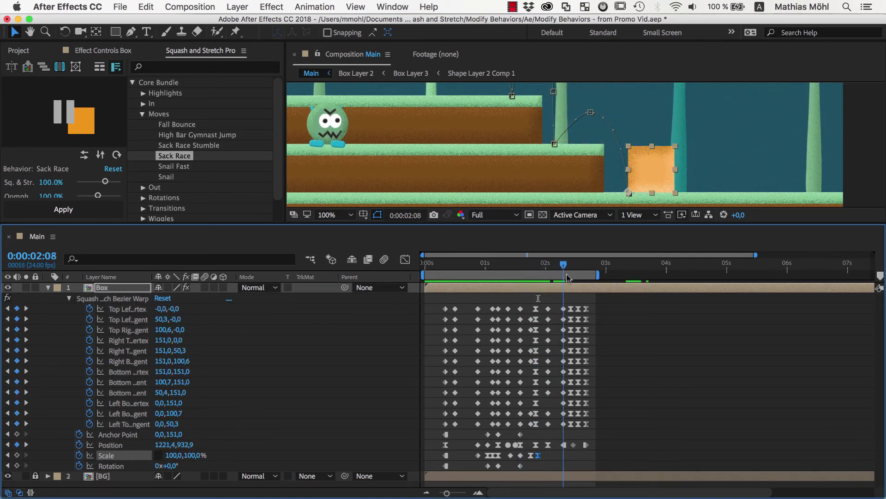
left_click_drag(454, 224, 408, 451)
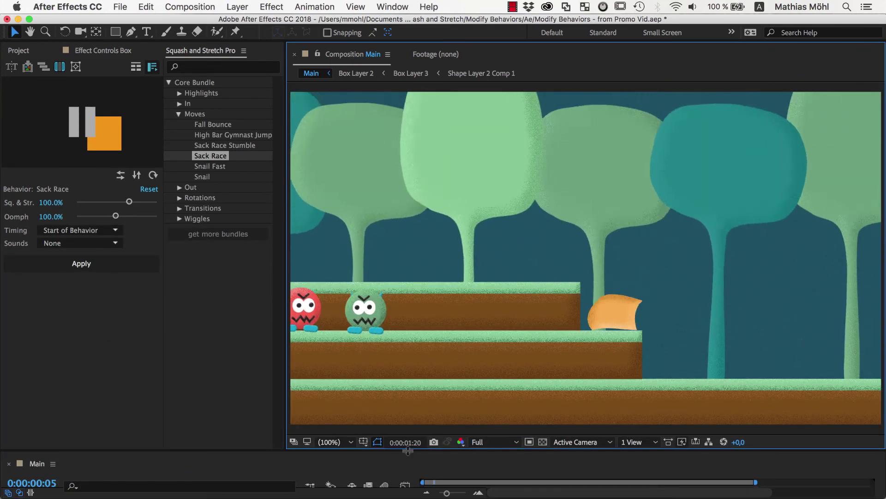